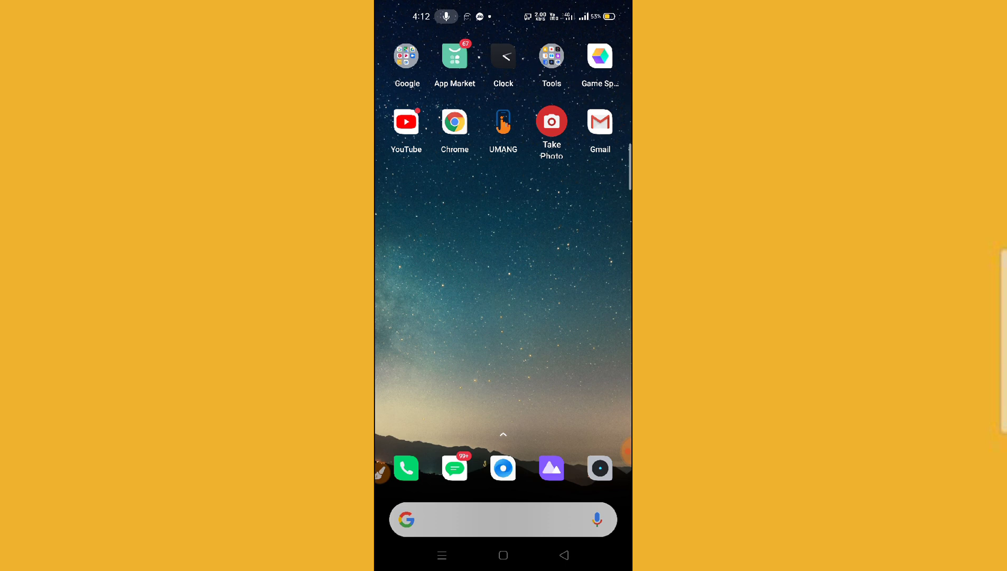
Step: Launch the Play Store from the app drawer's 'pl' search and search the store for 'mess'
drag(503, 434, 503, 211)
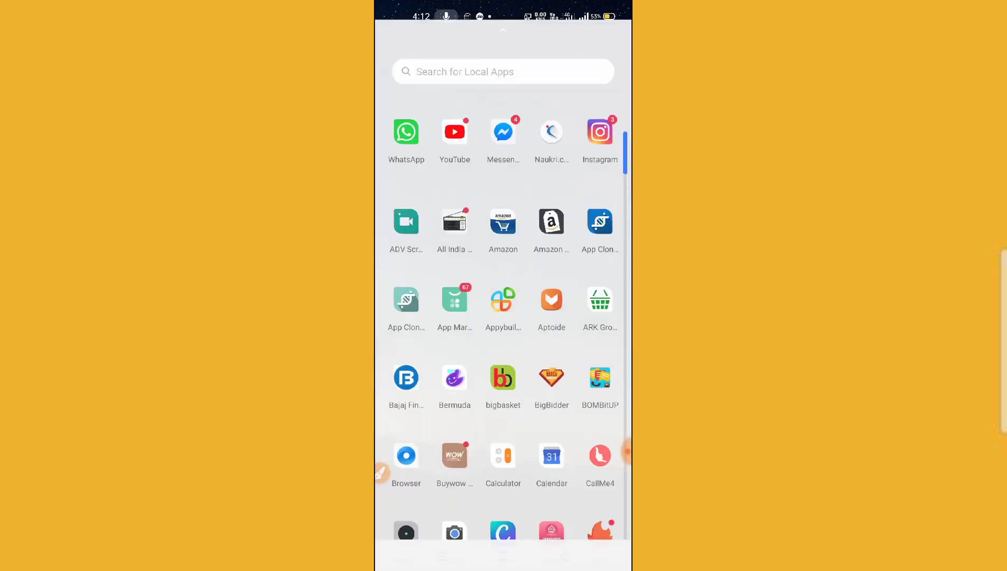
click(502, 69)
text(p)
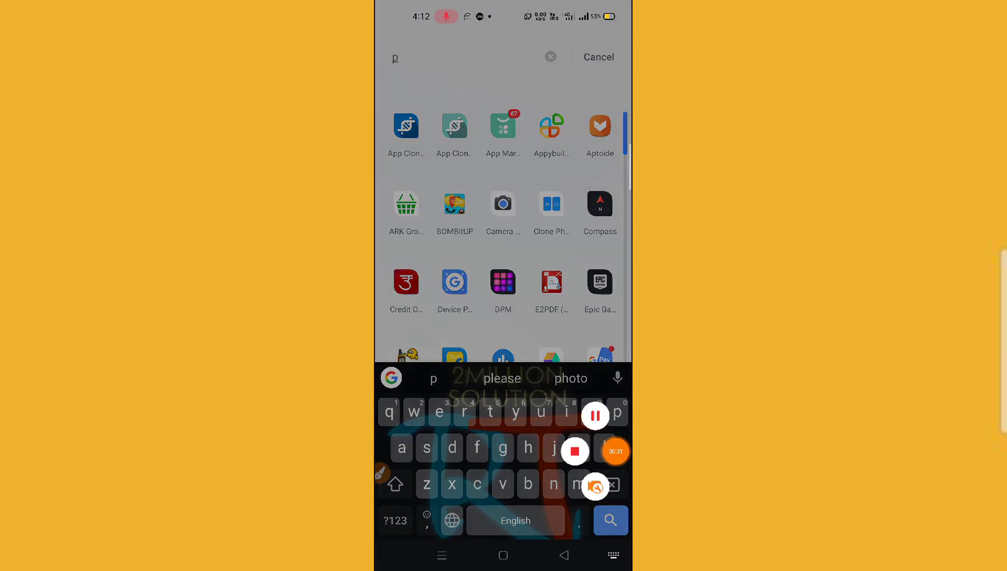
text(l)
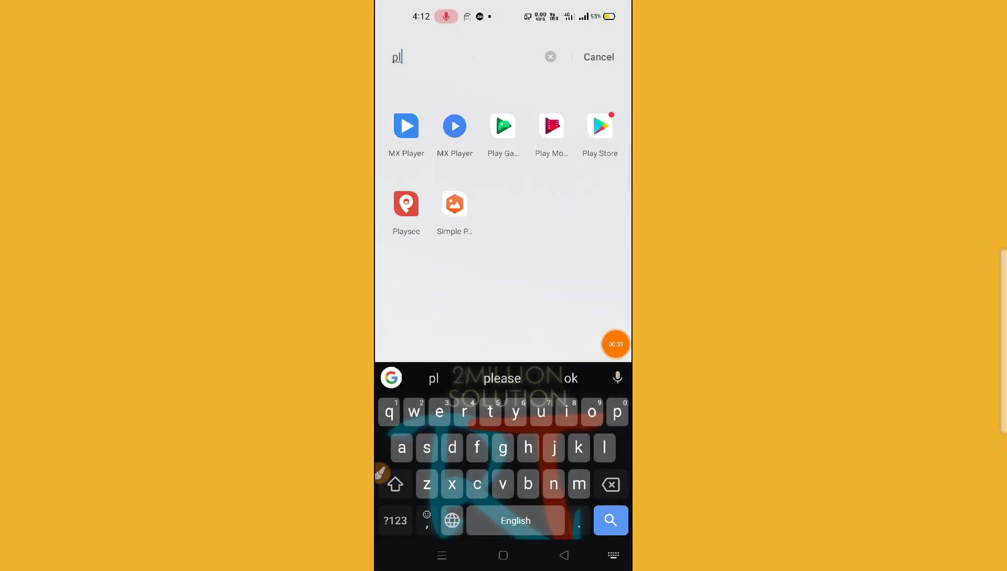
click(600, 125)
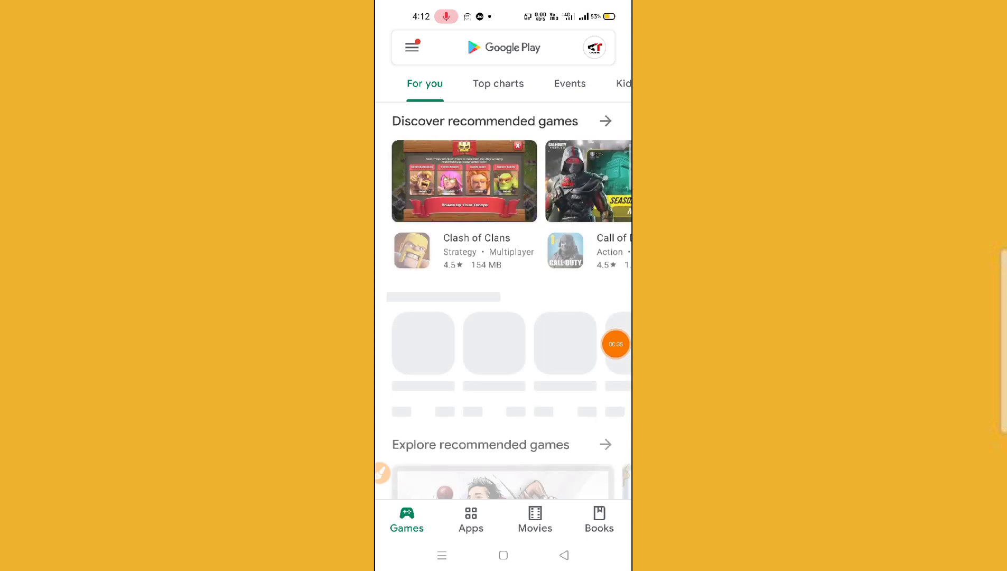
click(502, 45)
text(mess)
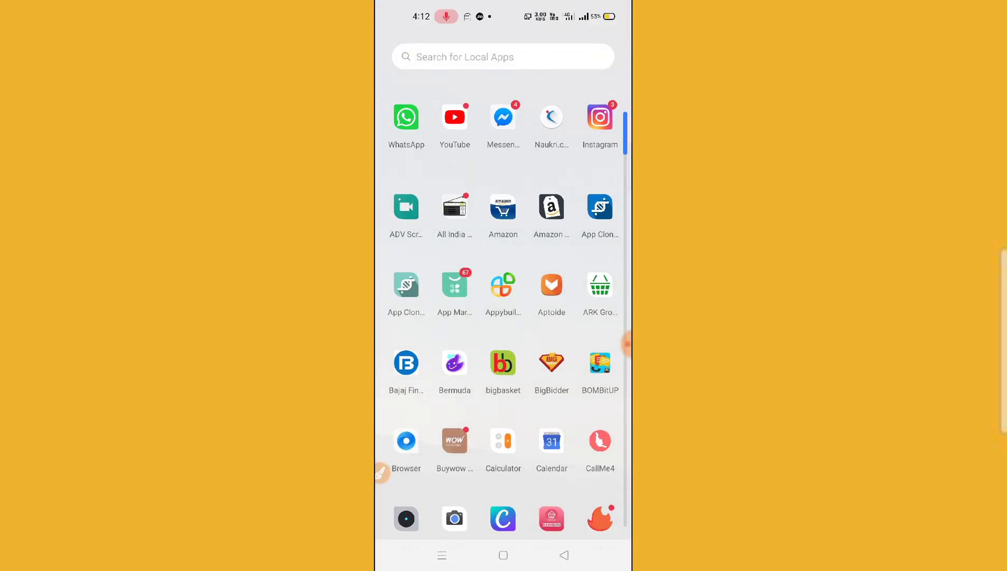
Step: Open Settings from a 'set' app search and go to App management's App list
text(set)
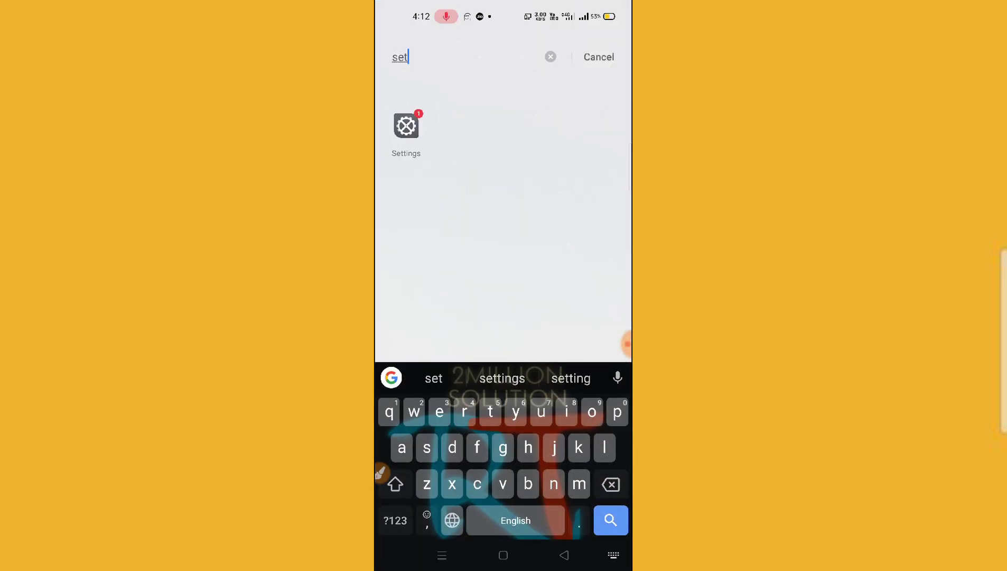
click(407, 122)
scroll(504, 301, down, 15)
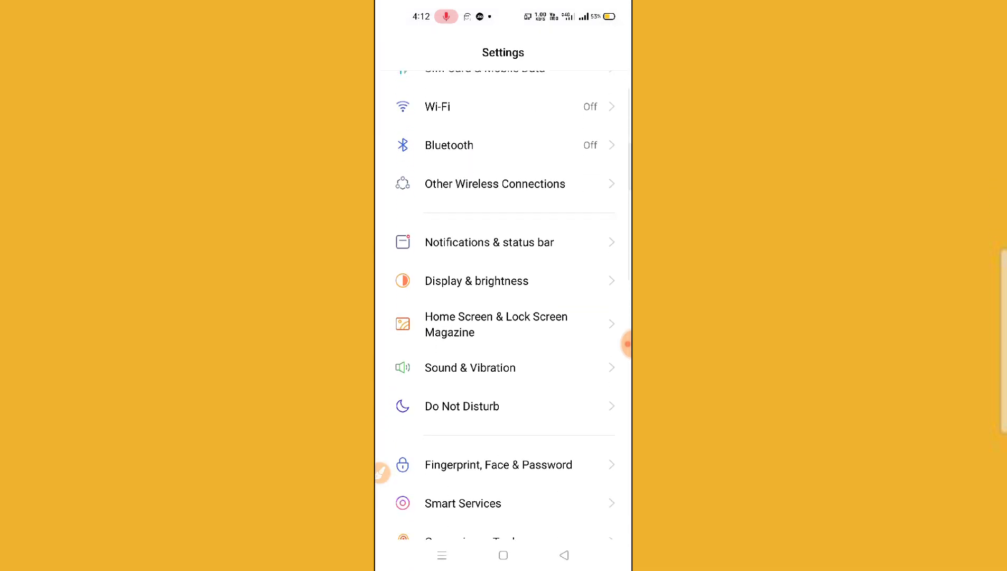
scroll(504, 302, down, 5)
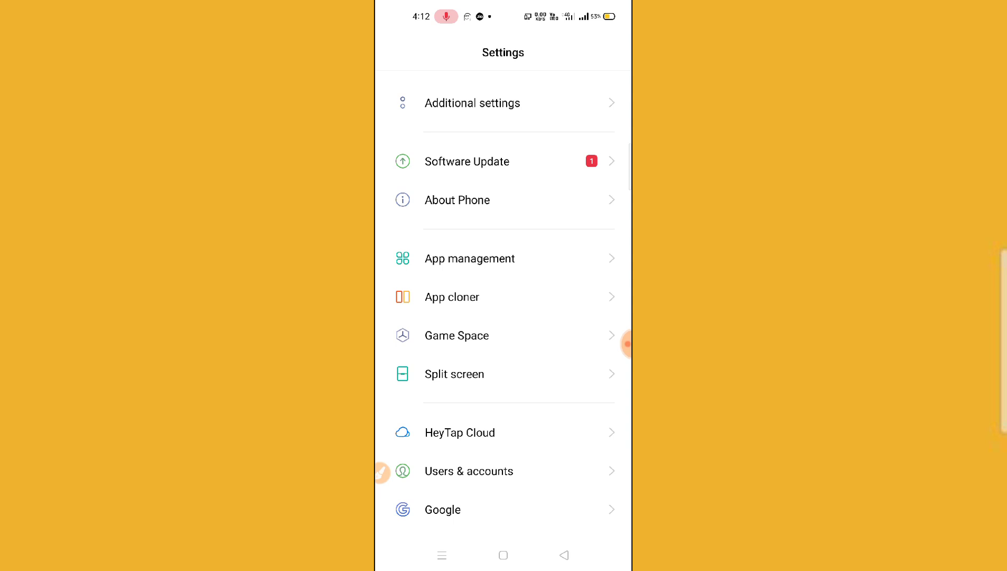
click(470, 259)
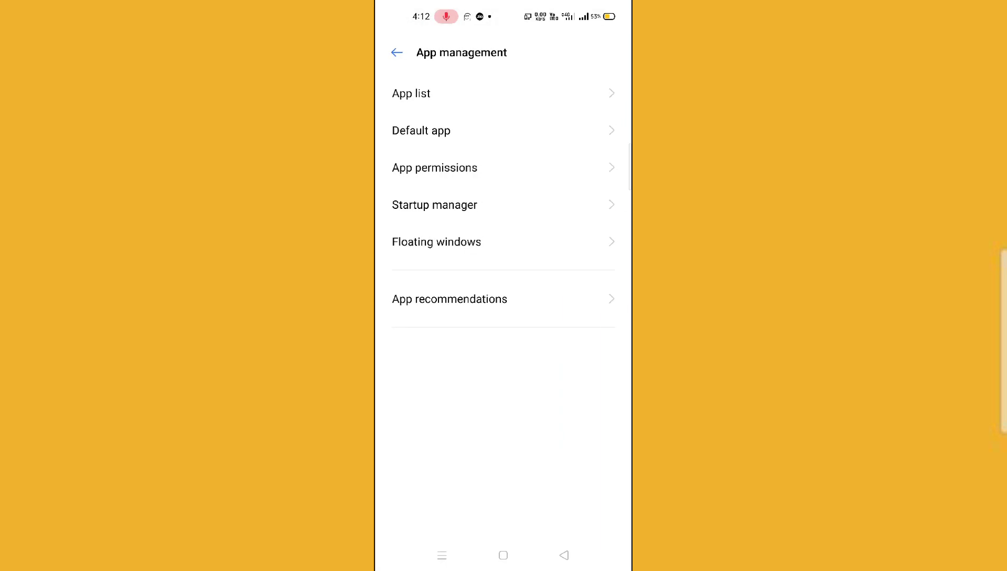
click(411, 93)
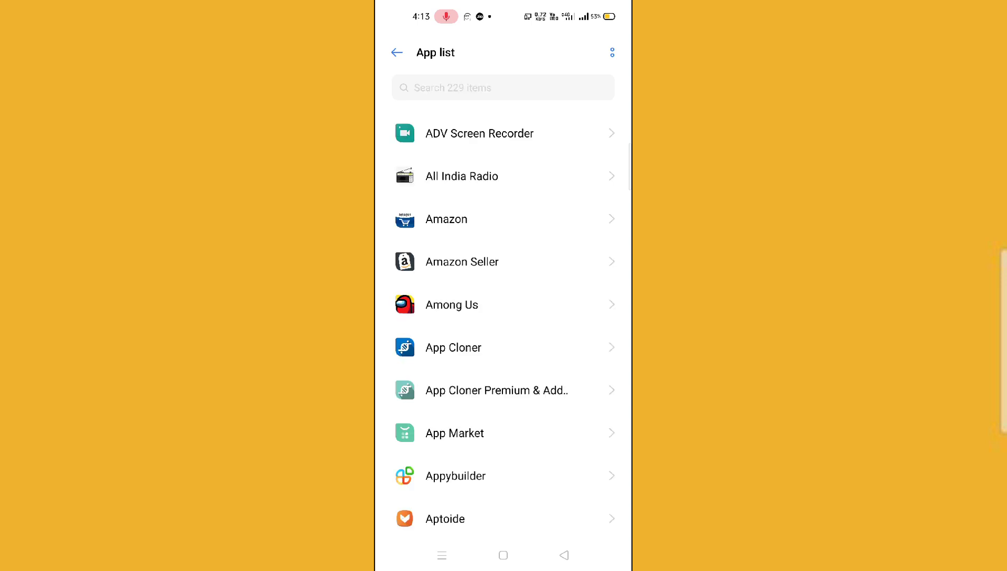
Step: Find Messenger with an 'messen' App list search and force-stop it, confirming the dialog
scroll(504, 306, down, 15)
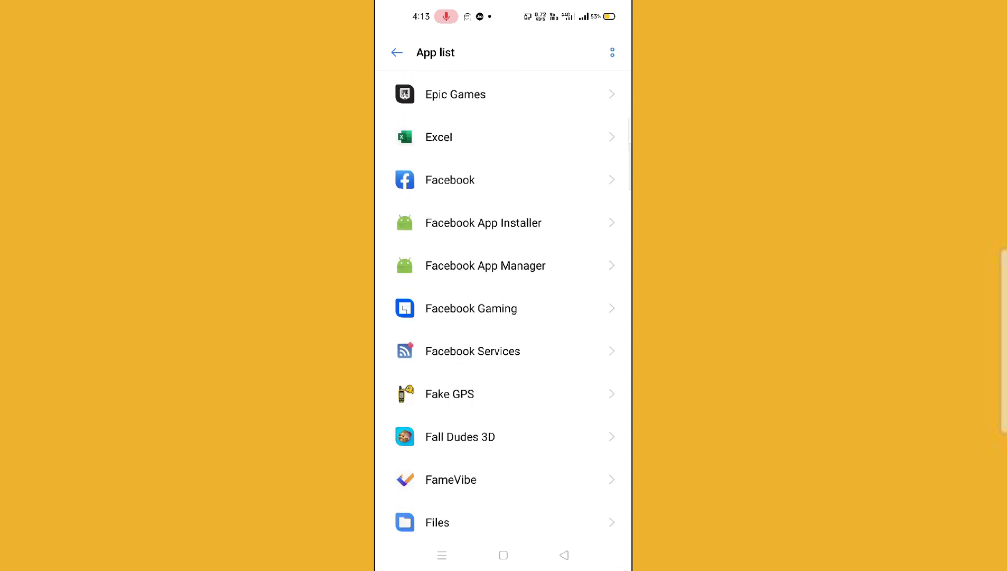
scroll(506, 306, up, 20)
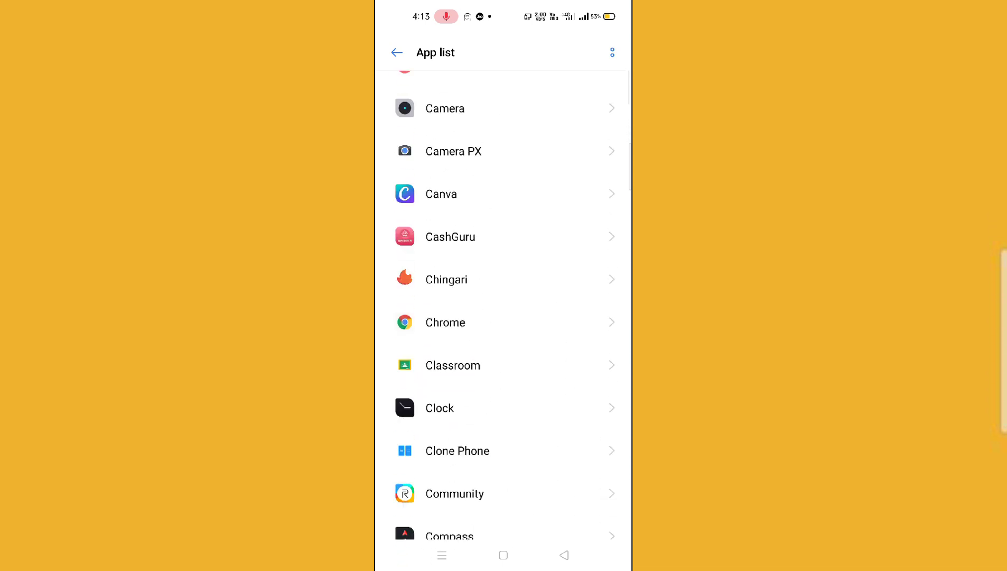
scroll(504, 306, up, 5)
click(499, 87)
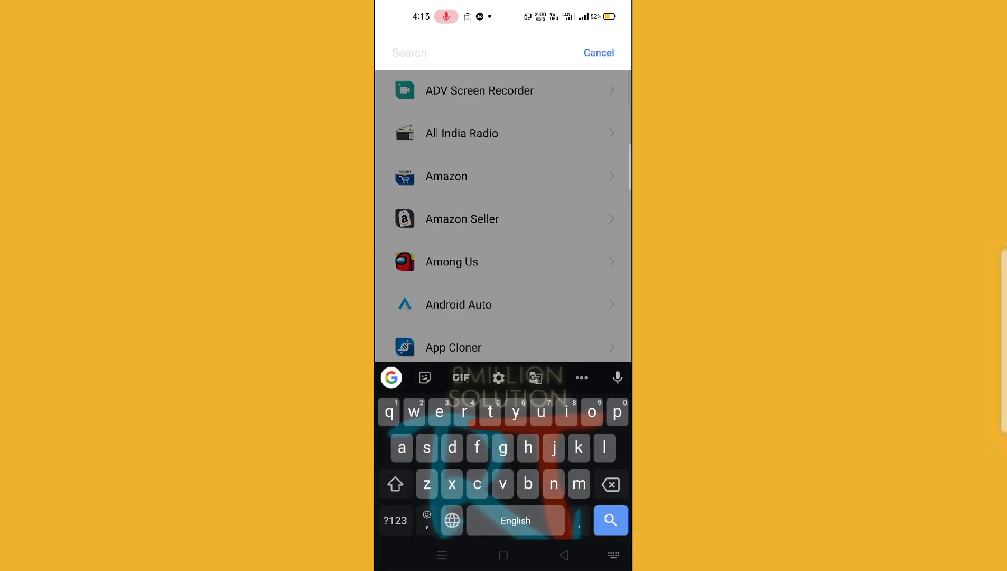
text(messe)
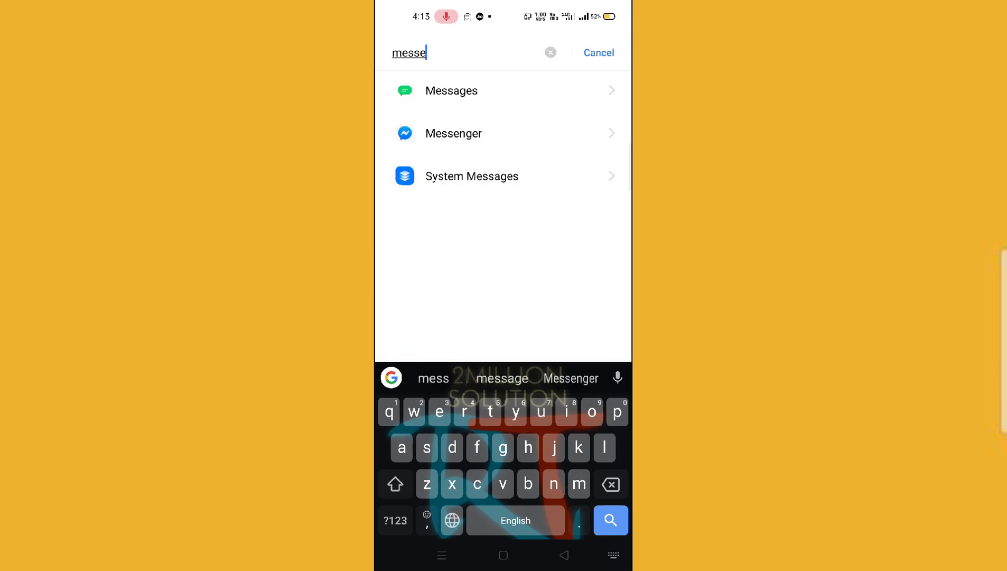
text(n)
click(452, 90)
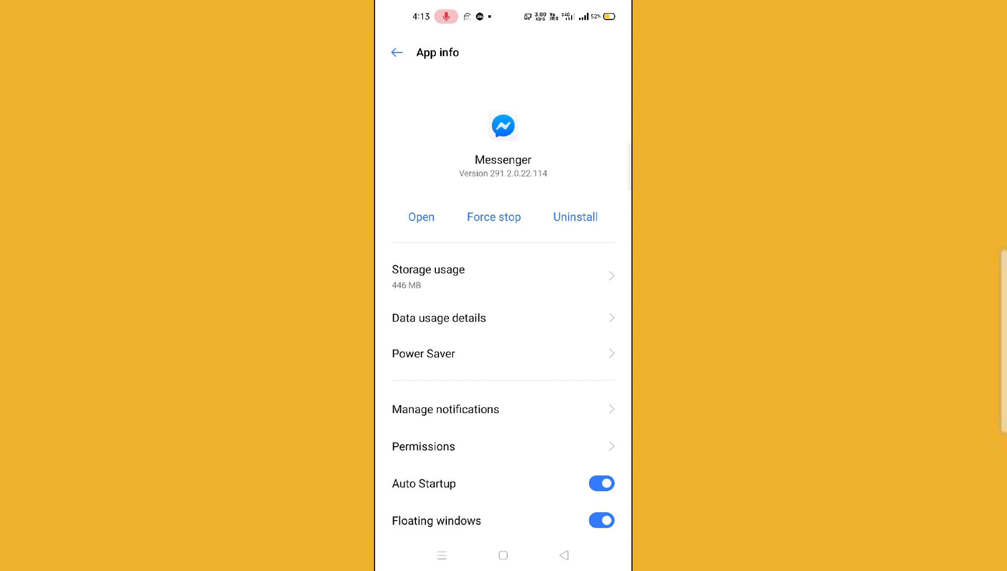
click(493, 217)
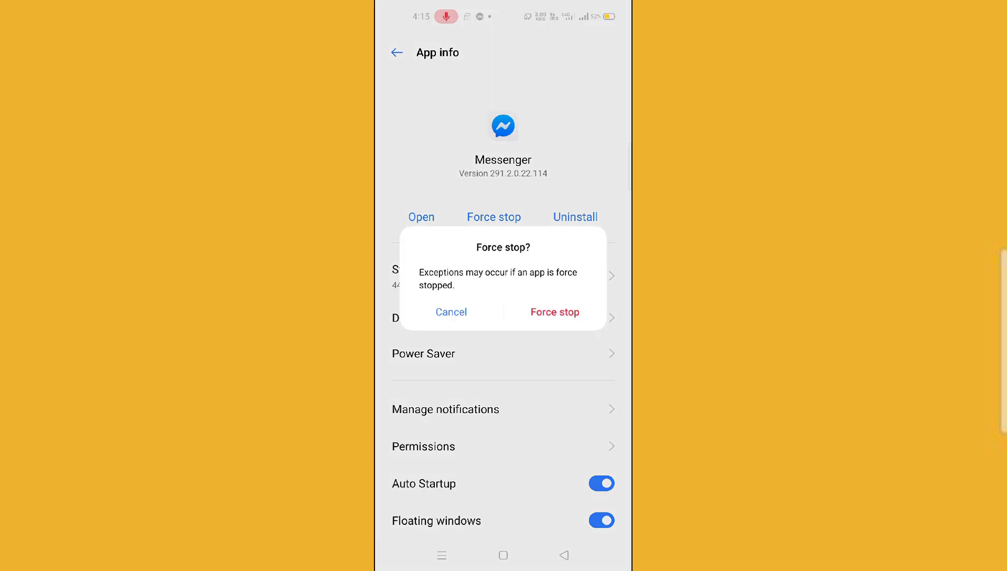
click(560, 315)
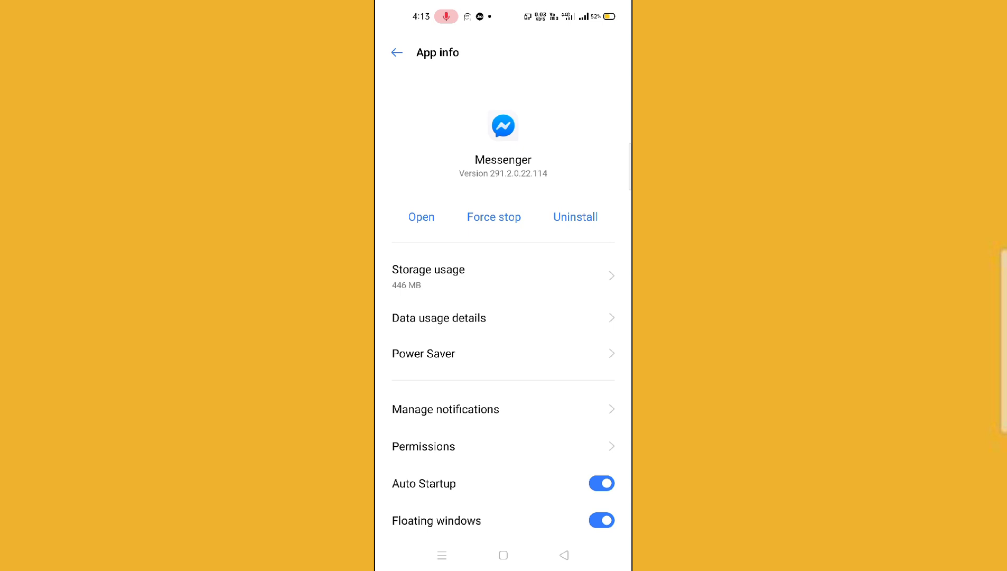
Step: Clear Messenger's 132 MB cache from Storage usage, cancelling the Clear data prompt
click(428, 276)
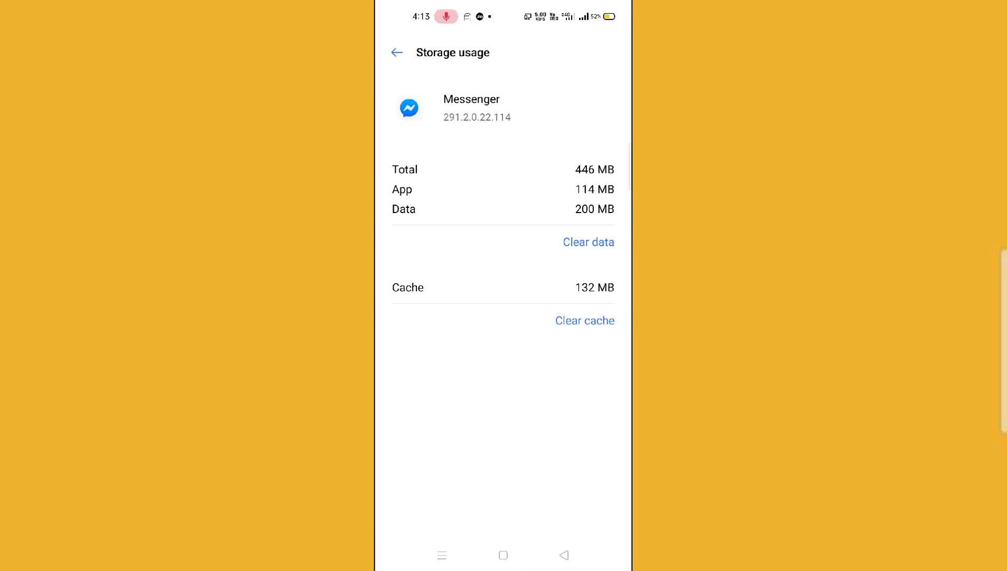
click(588, 242)
click(446, 321)
click(585, 320)
click(564, 555)
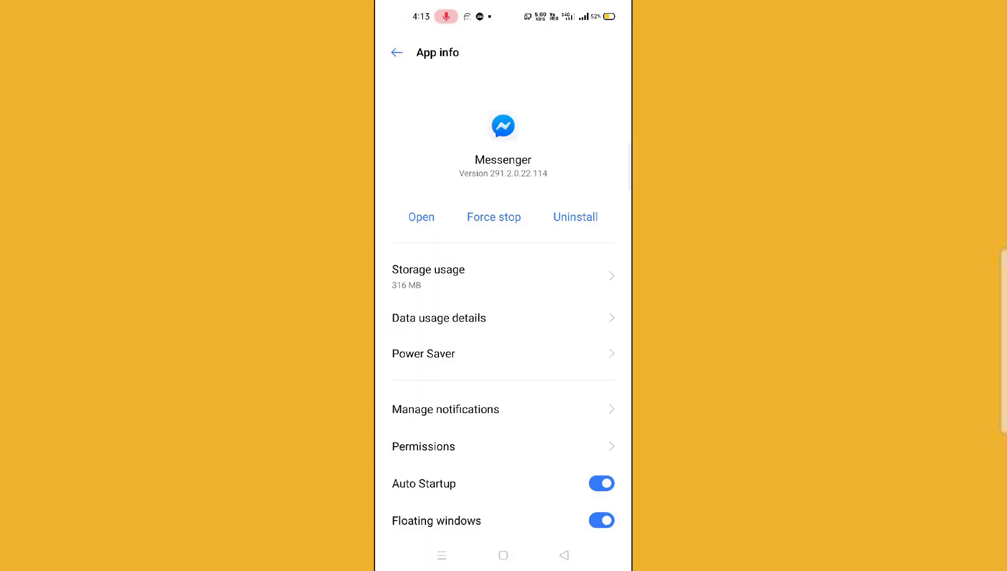
Step: Show Messenger's Permissions list from its App info page
scroll(504, 317, down, 3)
click(423, 320)
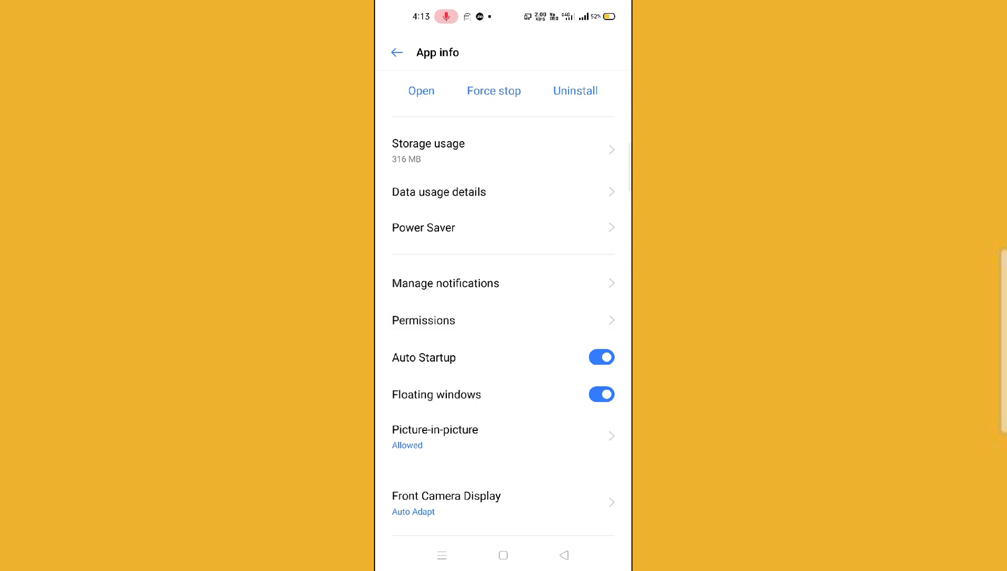
scroll(503, 304, down, 1)
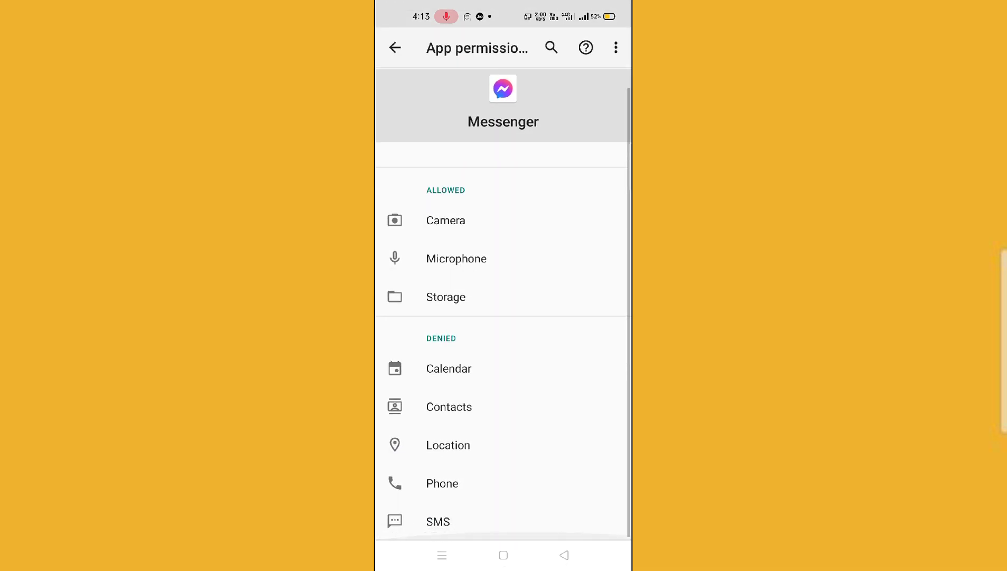
Step: Set Messenger's Calendar permission to Allow, then return to the home screen
click(449, 367)
click(397, 228)
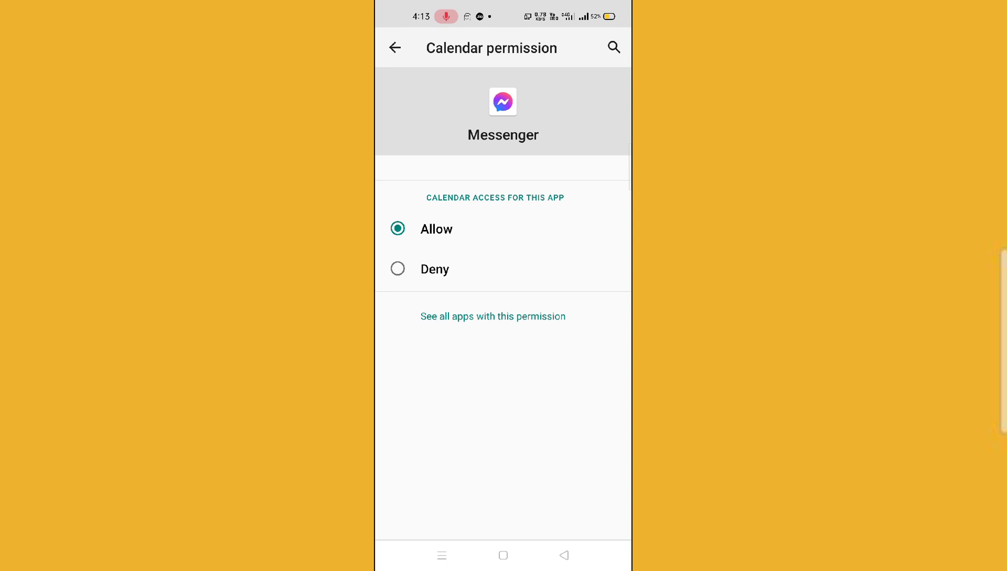
click(564, 555)
click(503, 555)
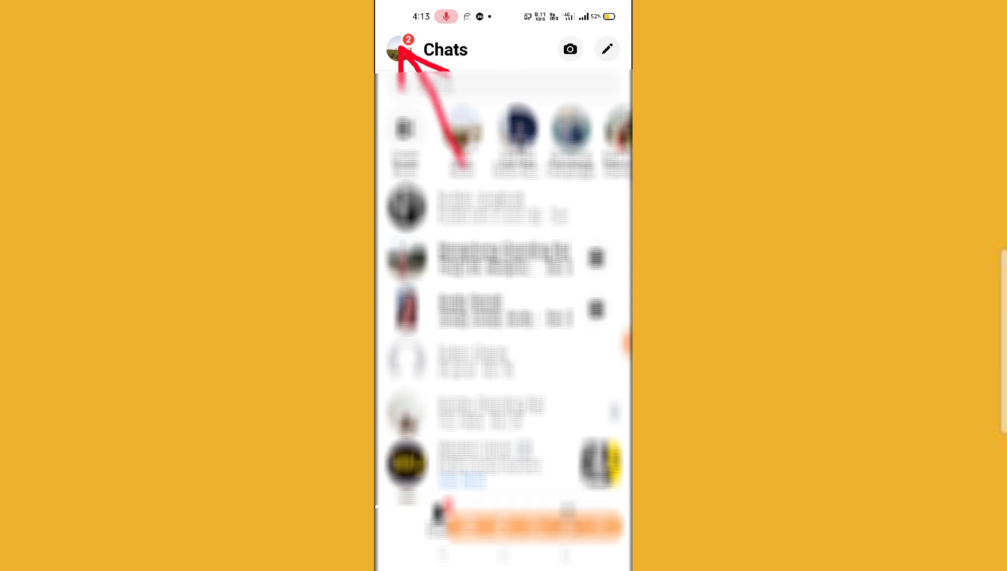
Step: From the profile avatar's Me page, start a Report Technical Problem with a screenshot attached
click(399, 50)
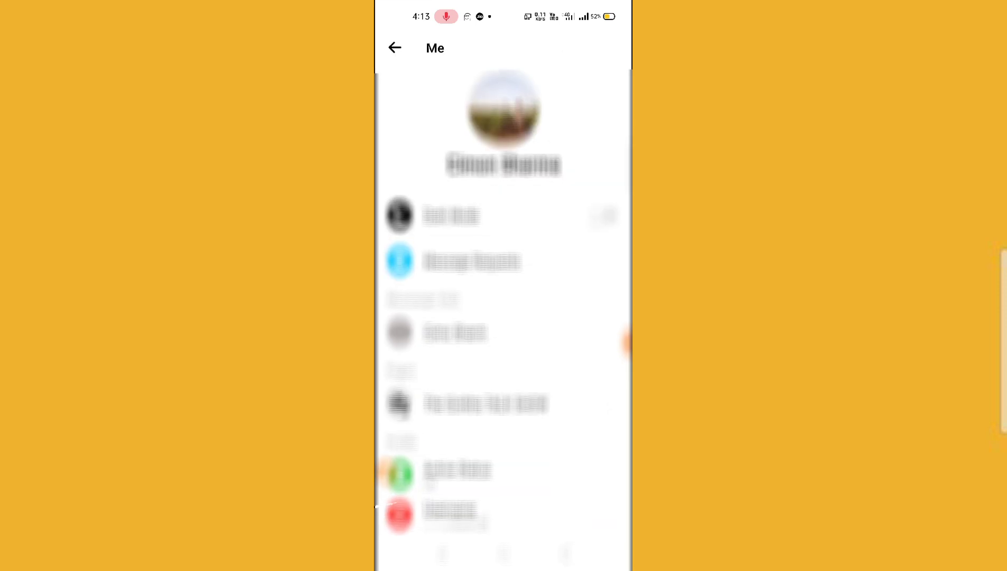
scroll(502, 304, down, 10)
scroll(502, 303, down, 5)
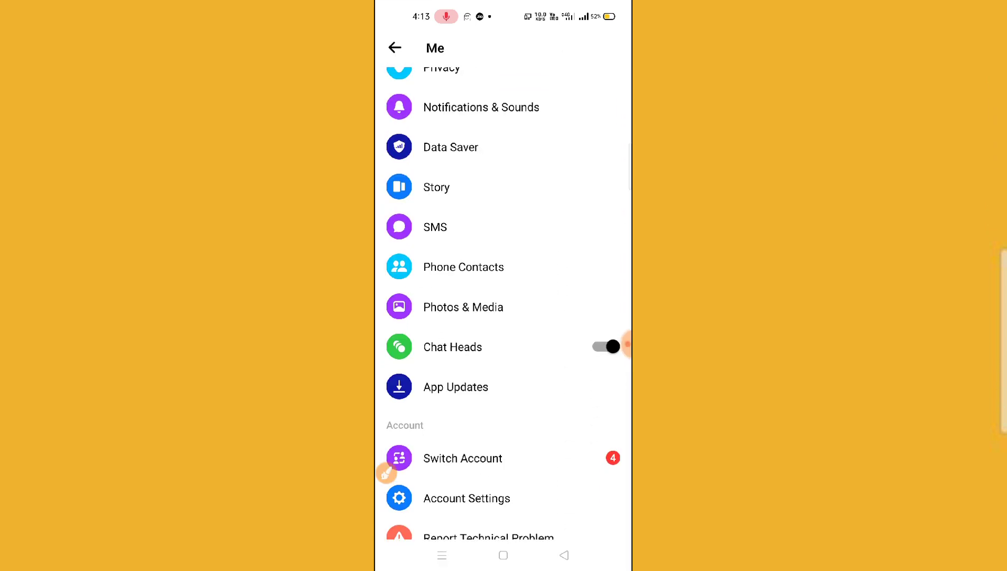
click(386, 473)
mouse_move(391, 447)
mouse_down()
mouse_move(498, 455)
mouse_move(572, 439)
mouse_move(433, 407)
mouse_move(390, 448)
mouse_up()
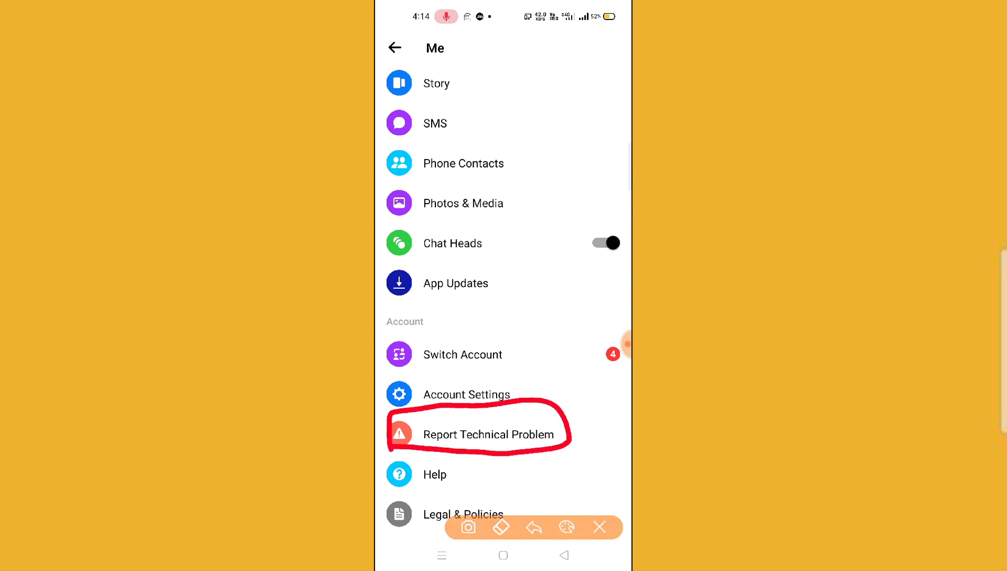
click(600, 527)
click(488, 434)
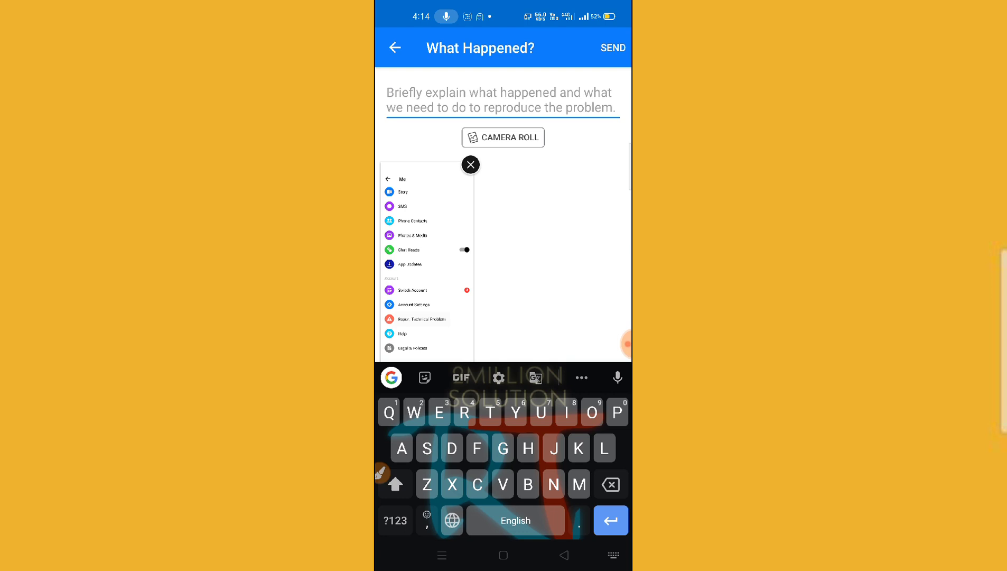
Step: Describe the problem as 'Hello messenger team please solve my bug on my account' and send it
text(Hello f)
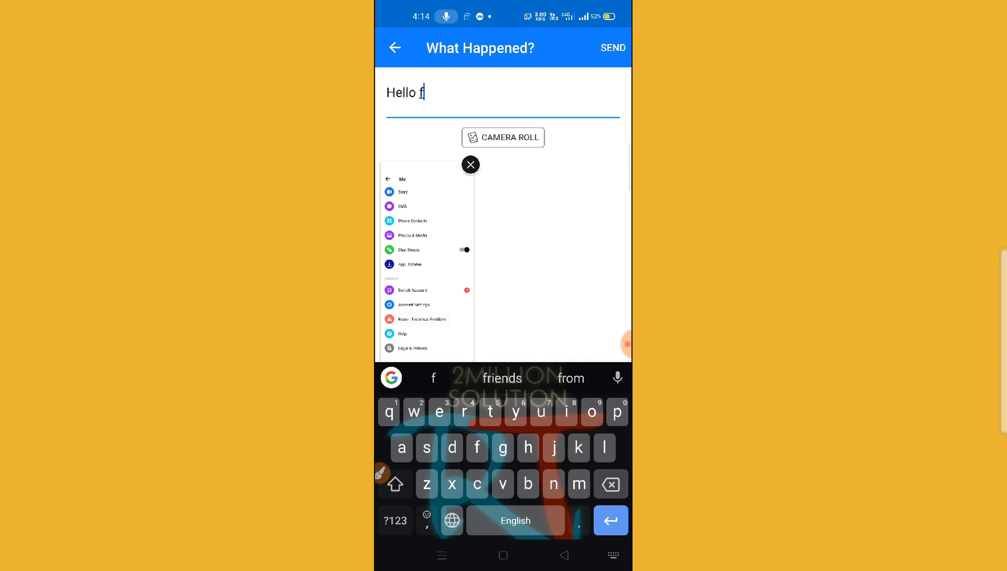
key(BackSpace)
text(messenger team )
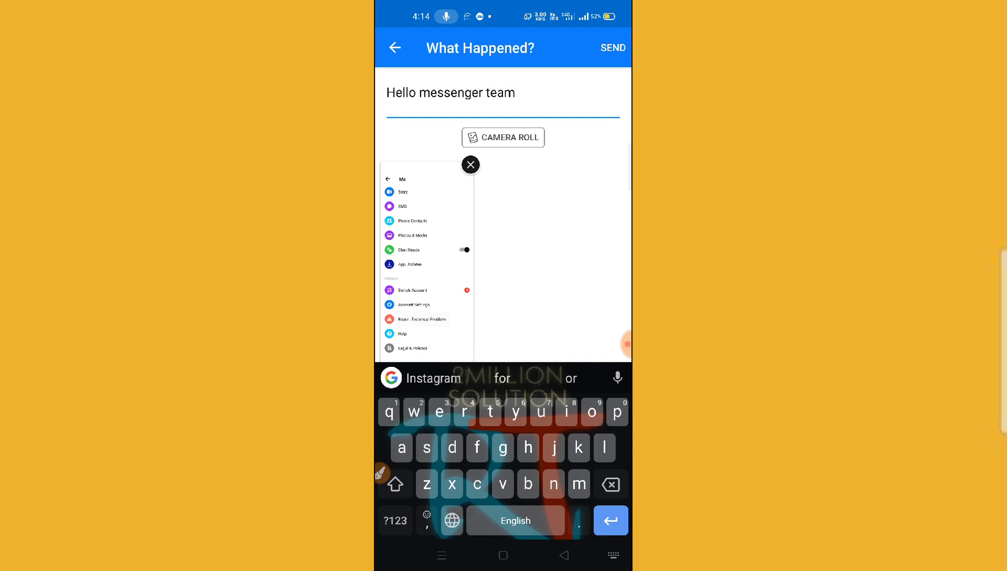
text(please solve)
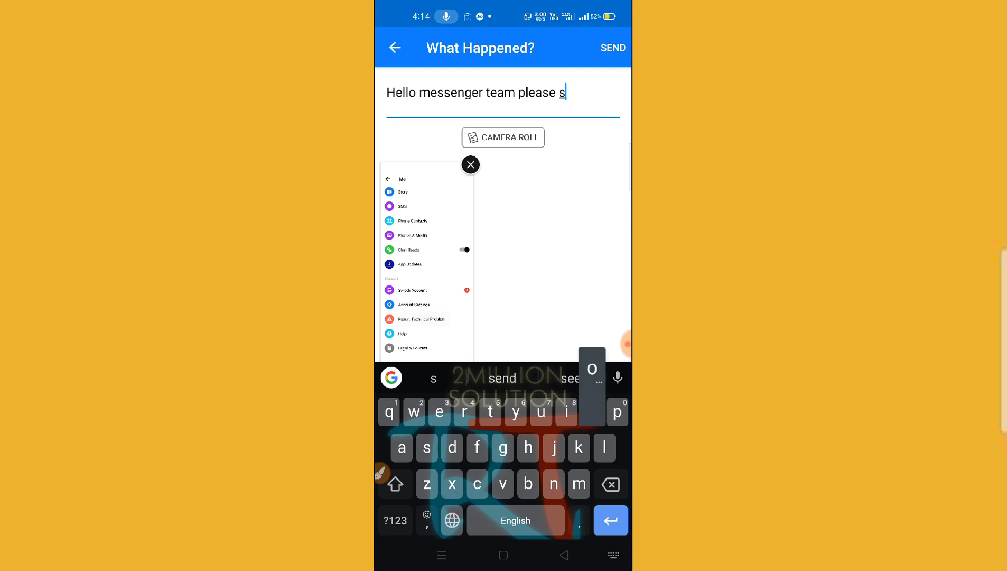
text( my bug)
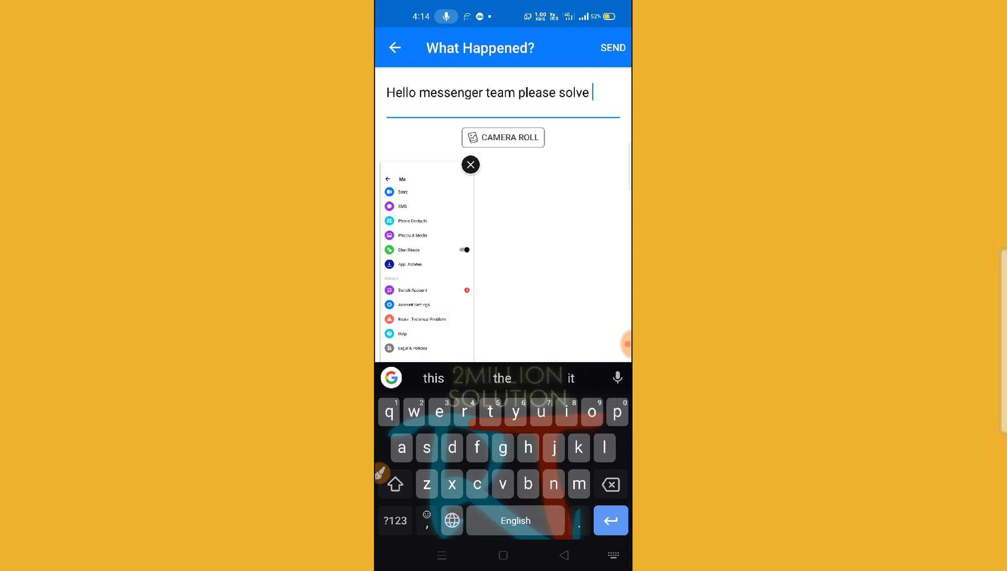
text( o)
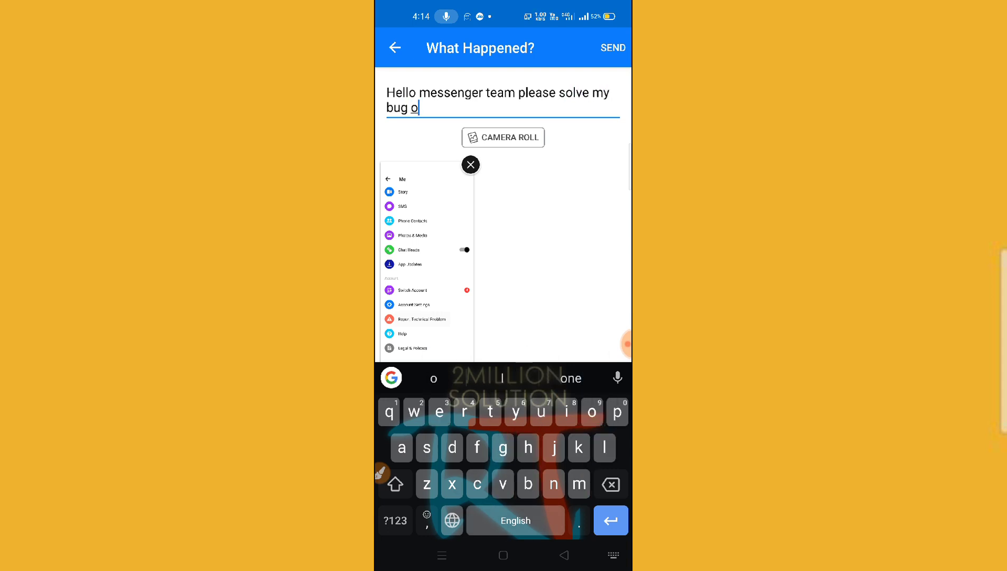
text(n my account)
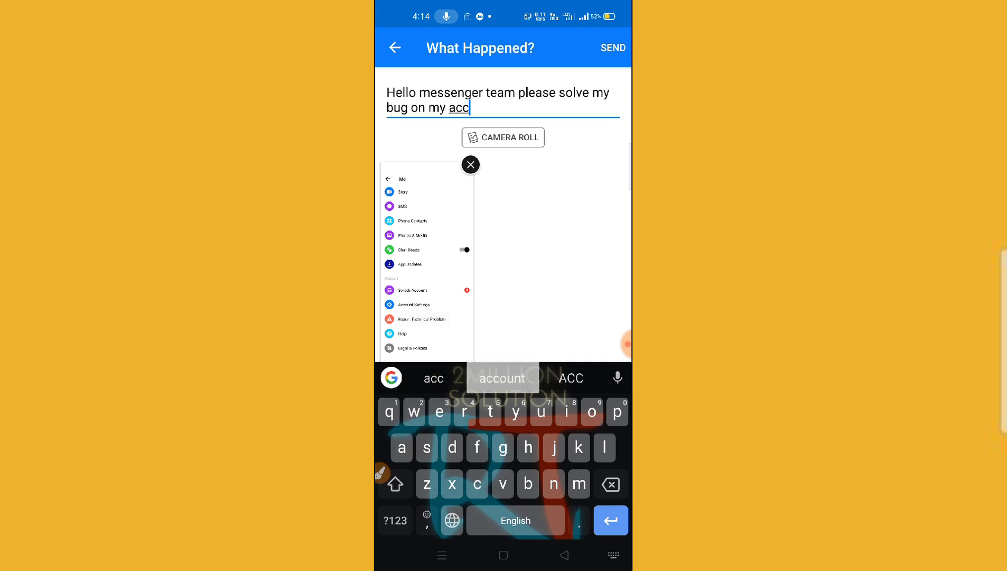
click(613, 48)
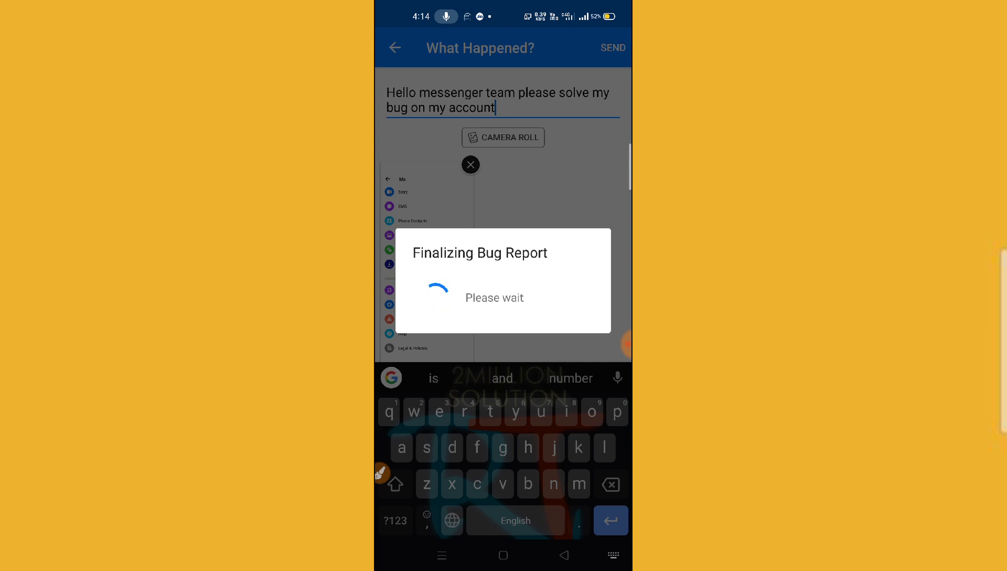
Step: Return to the Android home screen with the Home button
click(504, 555)
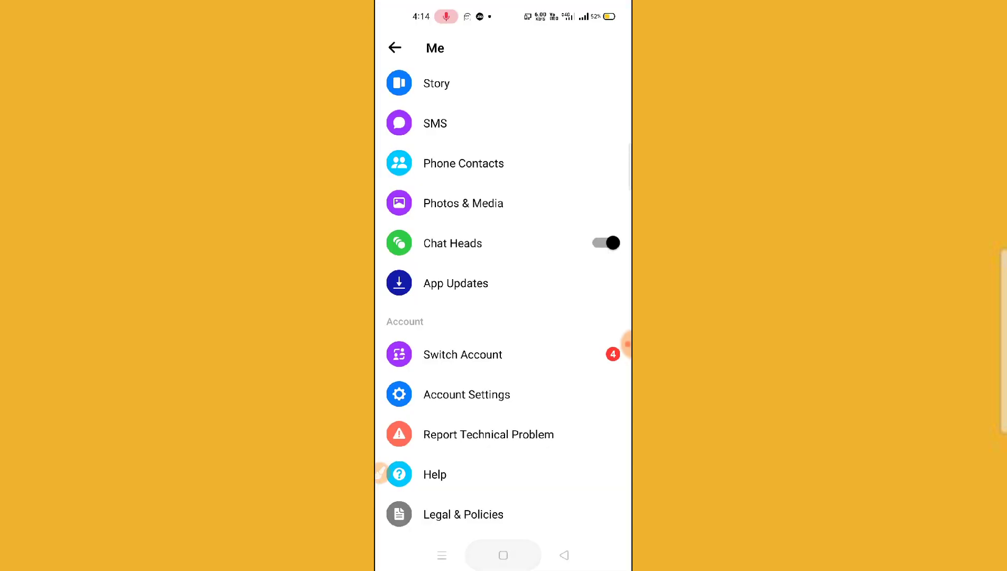